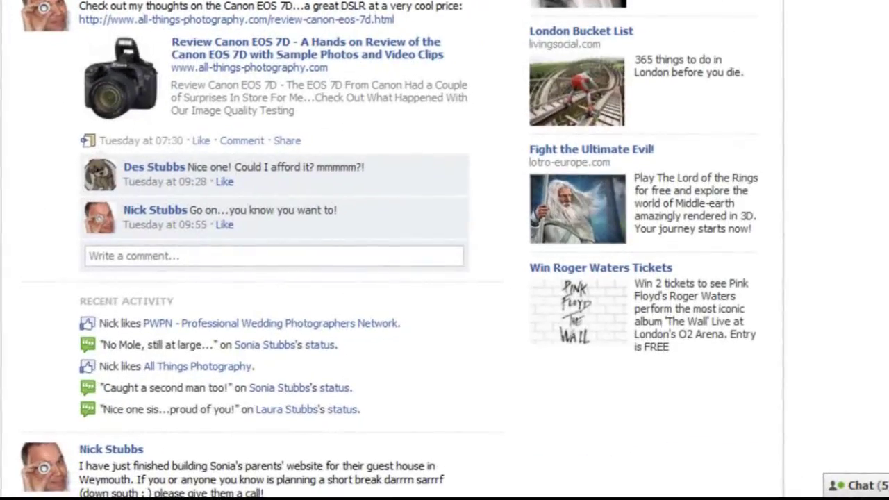
pyautogui.scroll(-15, 849, 387)
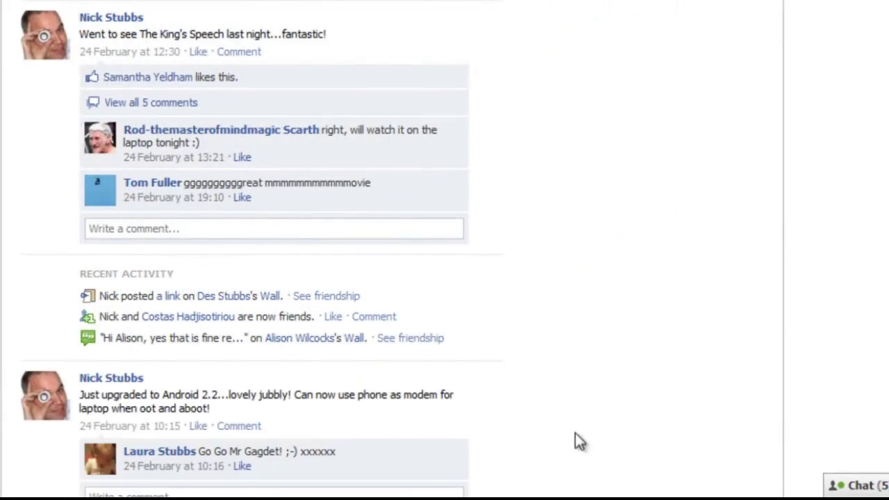
pyautogui.scroll(-10, 581, 438)
pyautogui.scroll(-10, 581, 442)
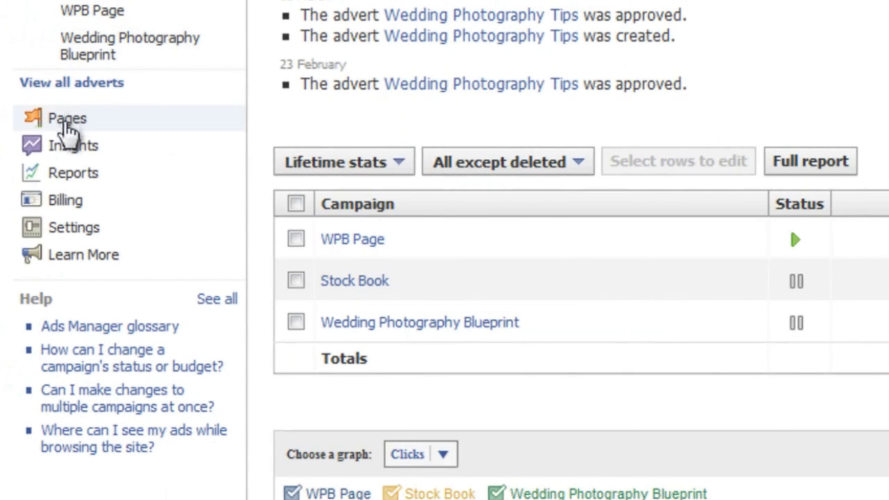
# - Create a Local business or place page in the Professional services category, filling in the business details and agreeing to the Facebook Pages terms
pyautogui.click(77, 121)
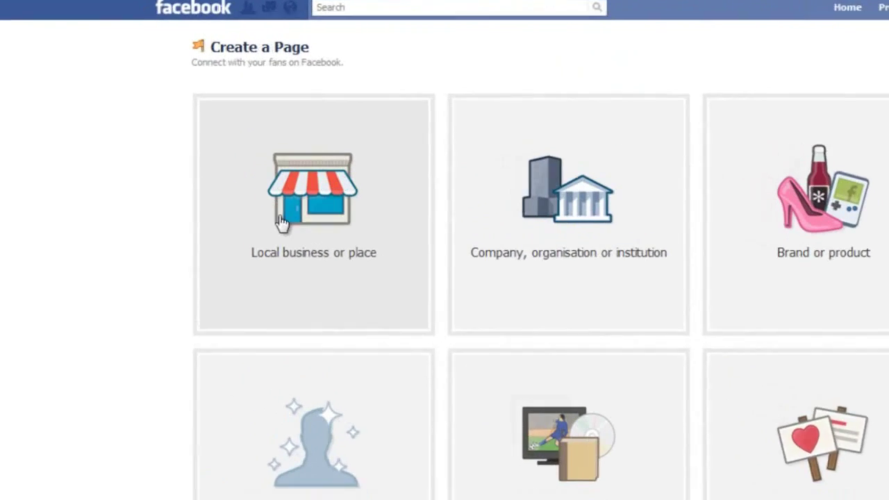
pyautogui.click(305, 229)
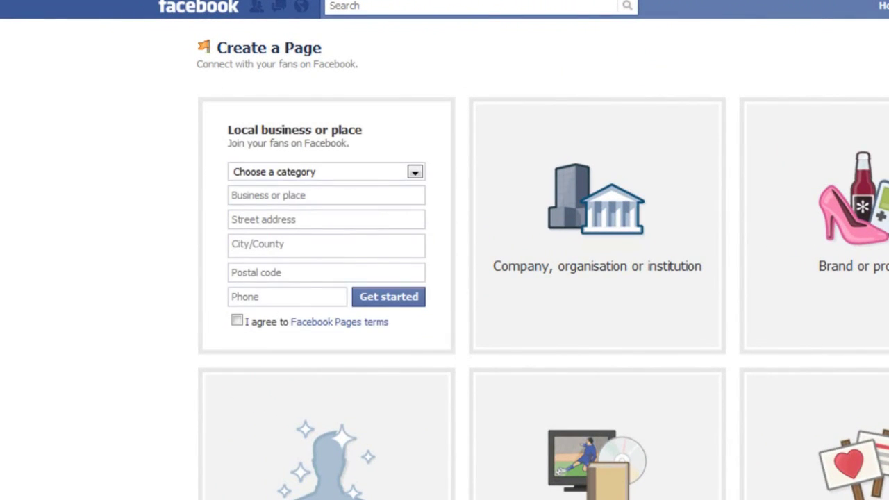
pyautogui.click(415, 172)
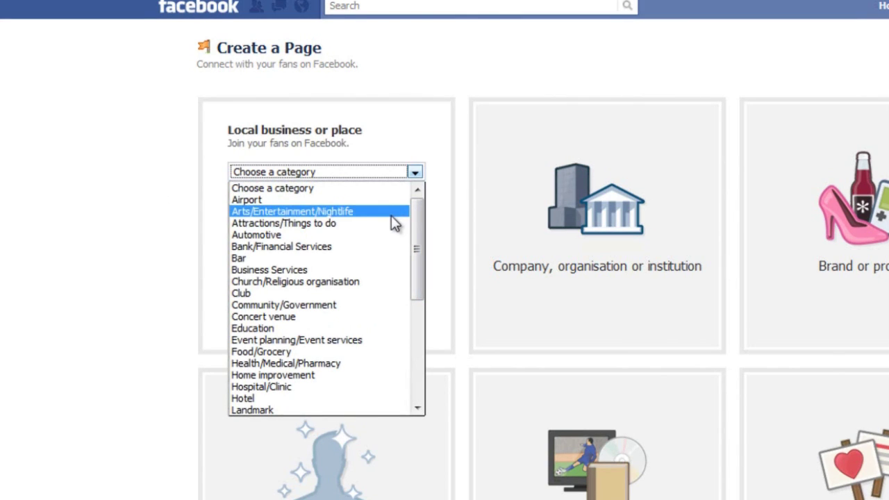
pyautogui.scroll(-2, 419, 253)
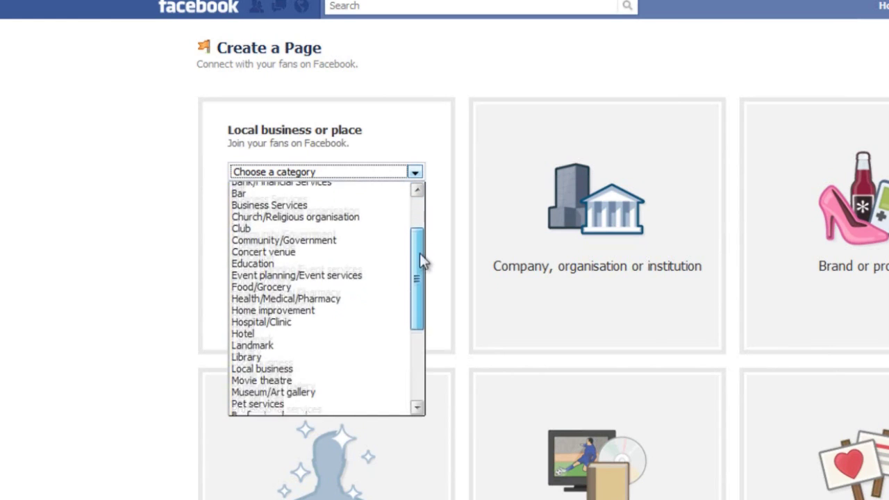
pyautogui.moveTo(420, 253); pyautogui.dragTo(419, 304)
pyautogui.click(352, 308)
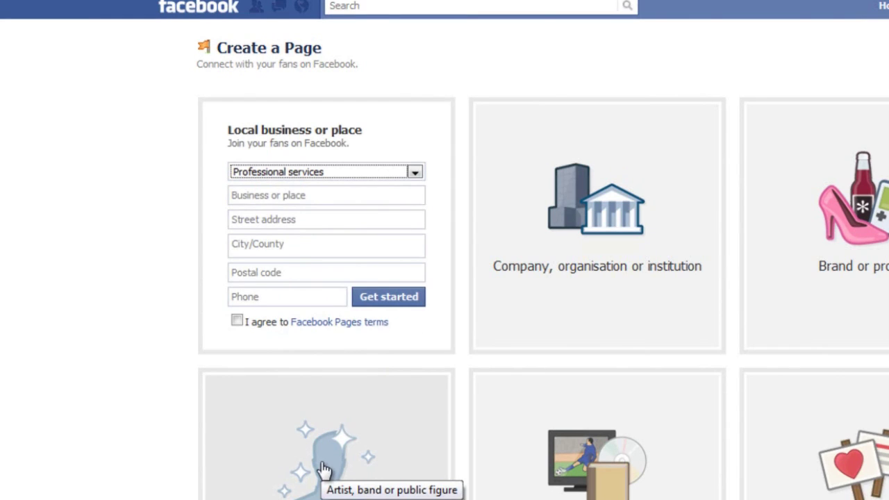
pyautogui.click(308, 196)
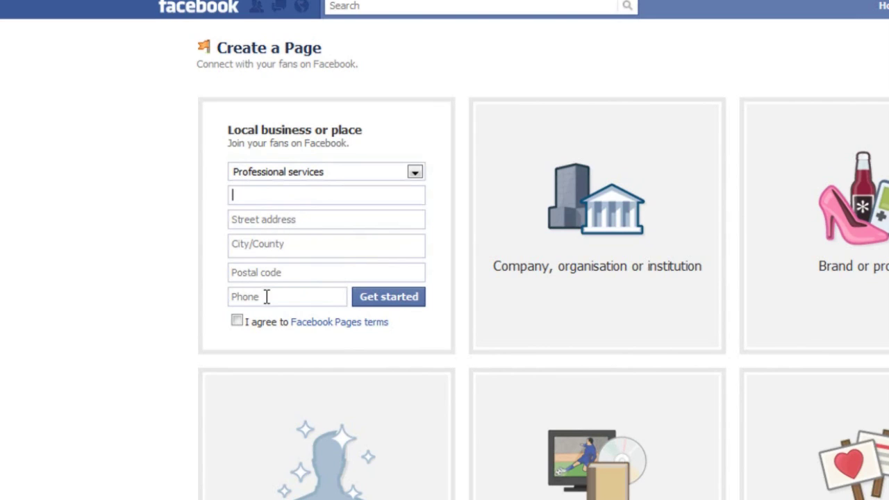
pyautogui.click(237, 321)
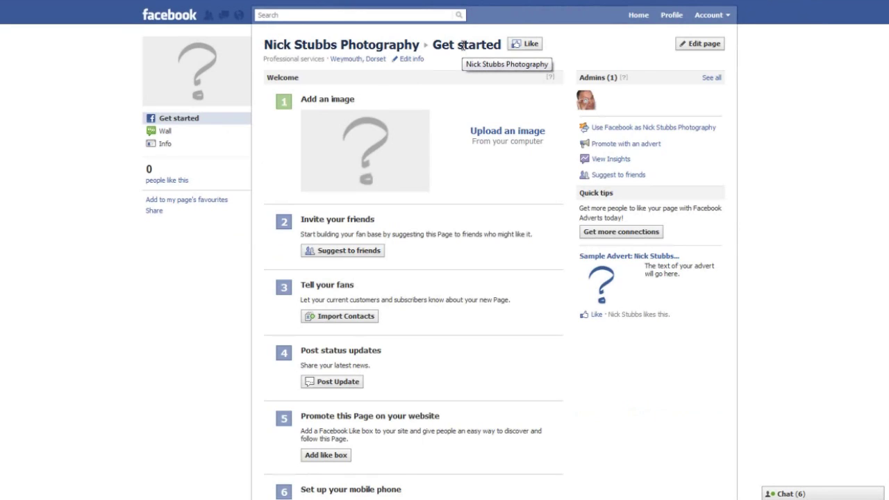
# - Check the new page's Wall, then return to Get started and review all of its setup tasks
pyautogui.click(164, 131)
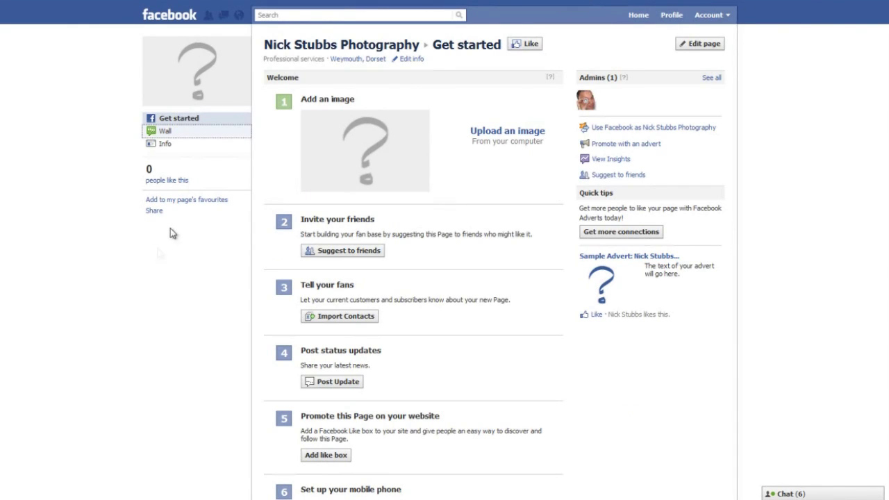
pyautogui.click(162, 150)
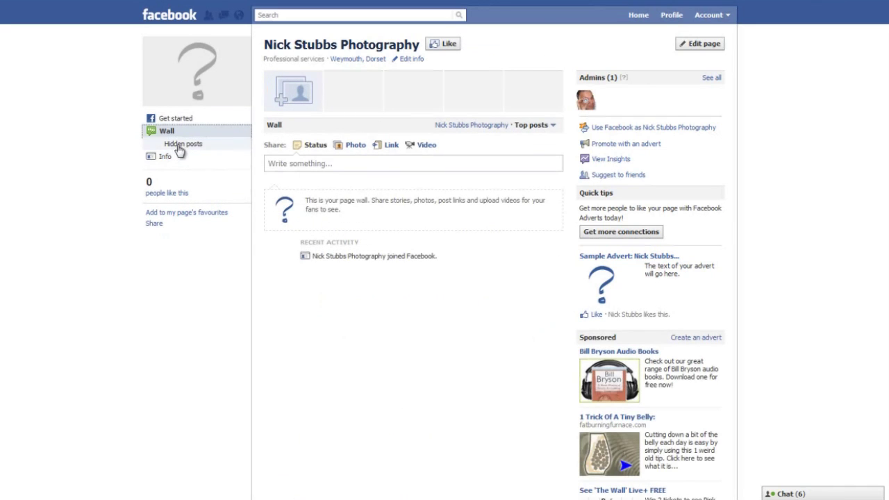
pyautogui.click(176, 120)
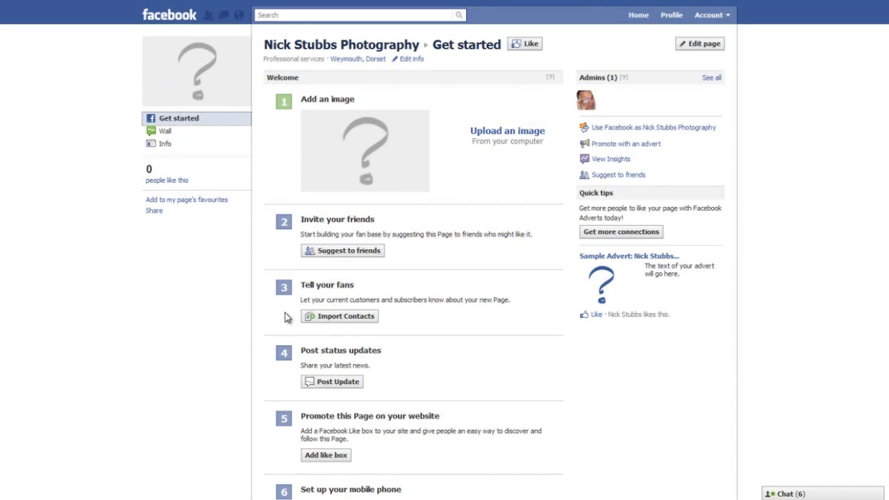
pyautogui.scroll(-3, 360, 376)
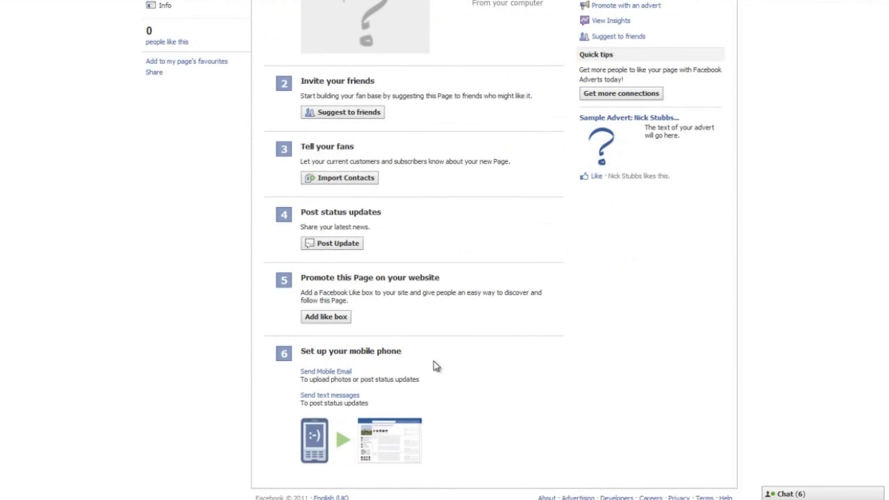
pyautogui.scroll(3, 433, 365)
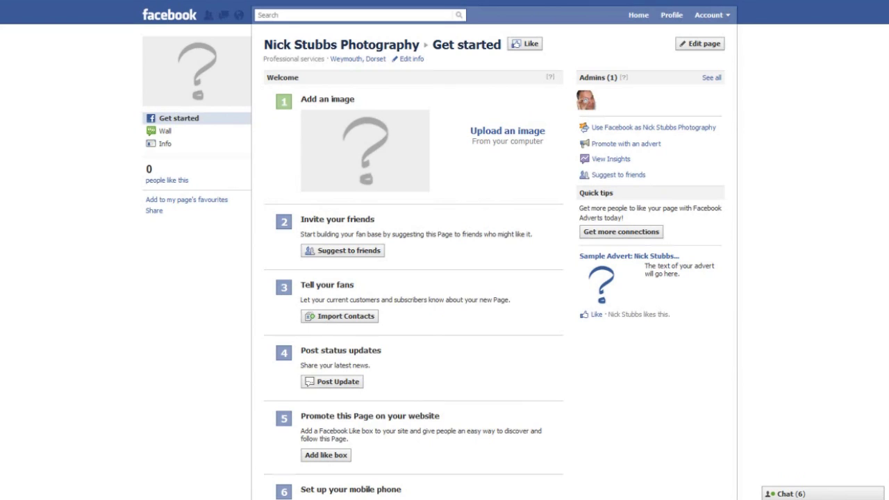
# - Switch to Notepad and replace everything after facebook.com/ in the page's address with a short custom wedding photography username
pyautogui.hotkey('alt', 'Tab')
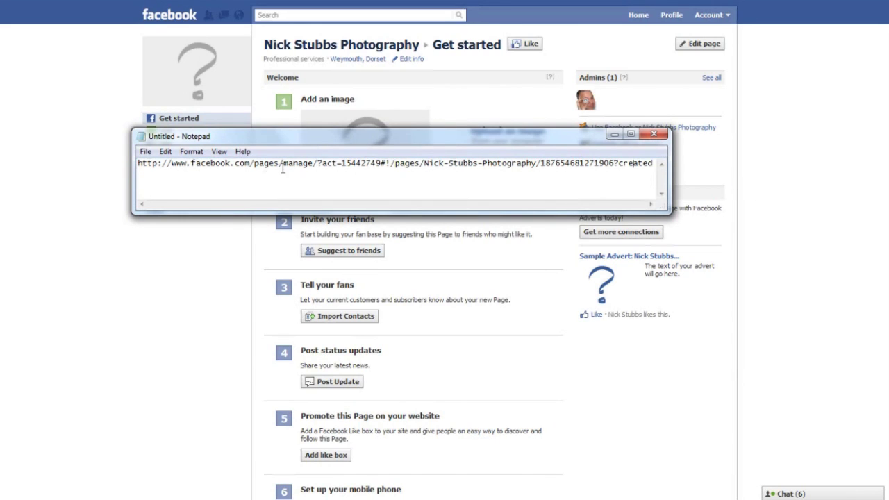
pyautogui.moveTo(254, 164); pyautogui.dragTo(691, 183)
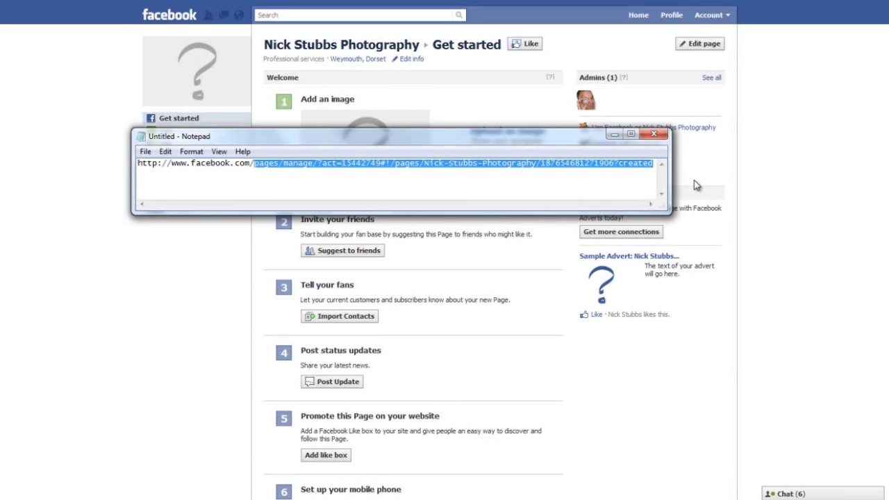
pyautogui.write('nick')
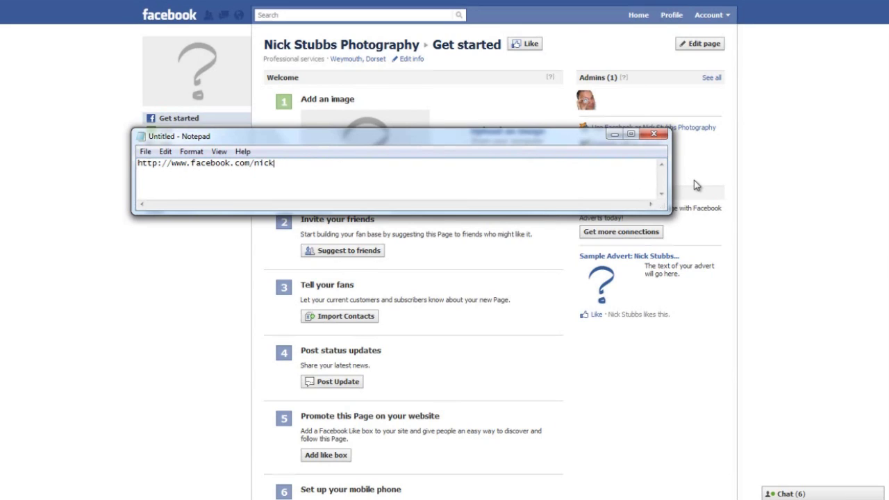
pyautogui.write('sweddingphotography')
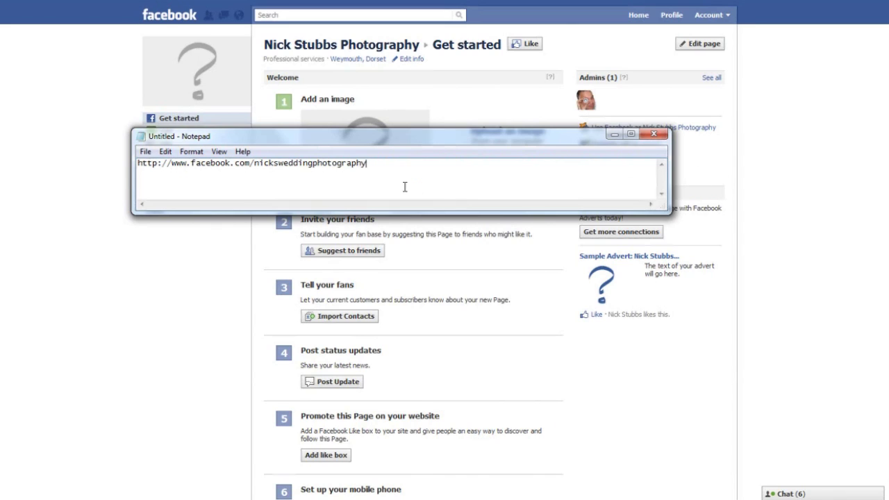
# - Undo the last edit to the address in Notepad and return to the Facebook page
pyautogui.moveTo(377, 163); pyautogui.dragTo(47, 154)
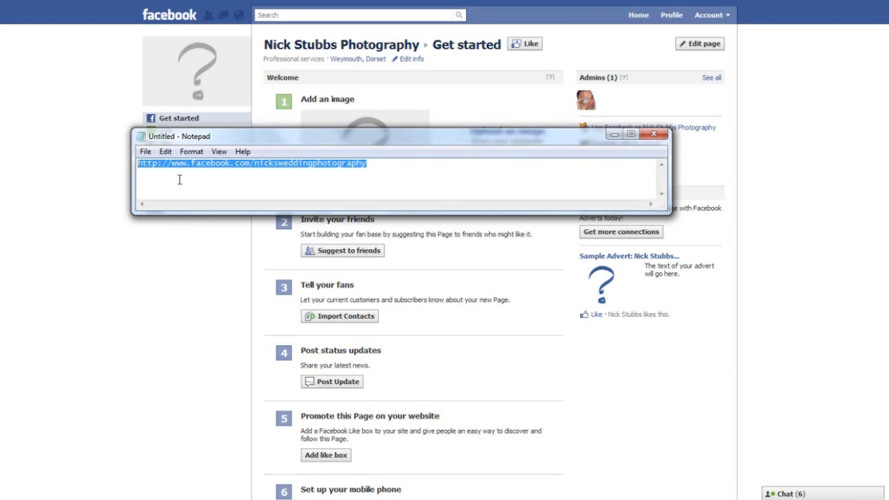
pyautogui.hotkey('ctrl', 'z')
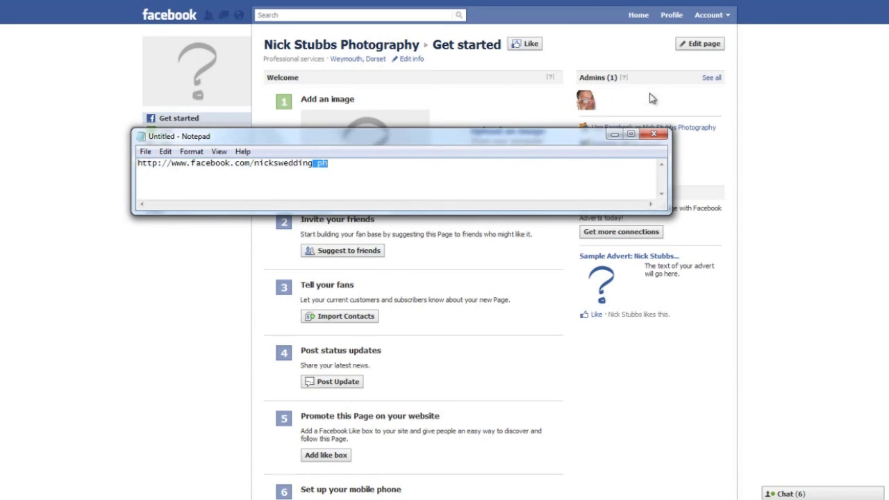
pyautogui.click(833, 167)
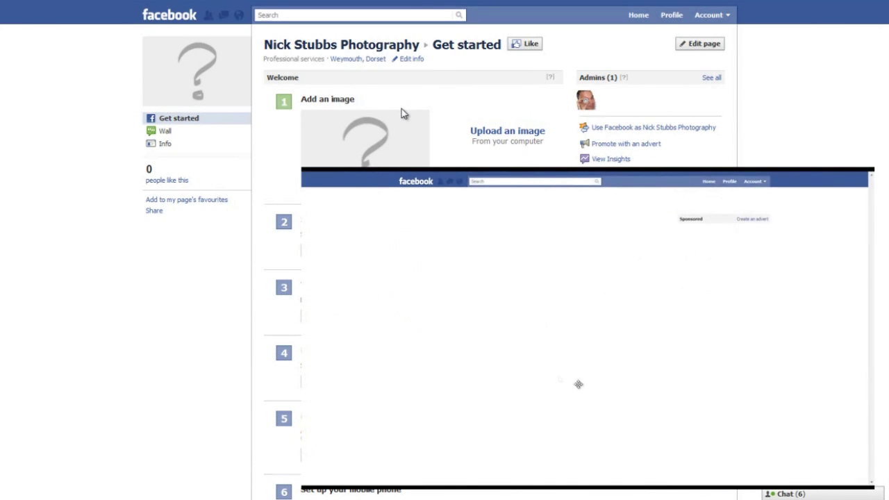
# - View the new page's Wall, then open the page for editing and go to its Apps settings
pyautogui.click(165, 132)
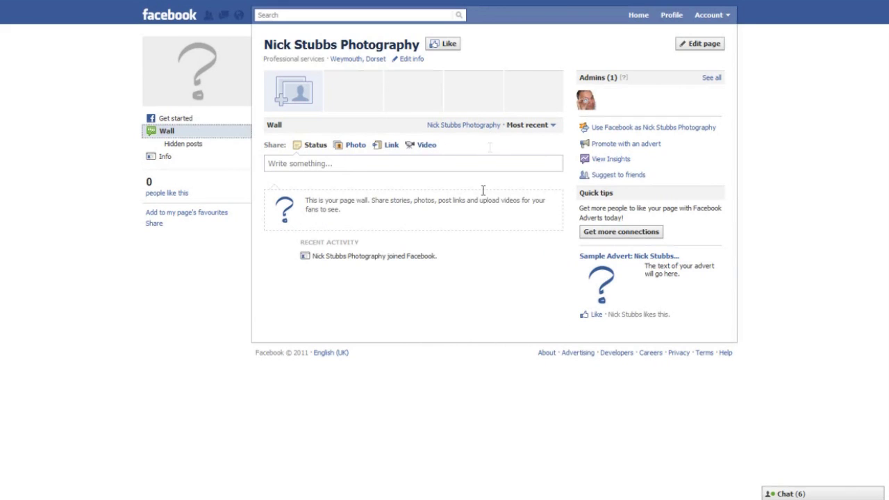
pyautogui.click(703, 46)
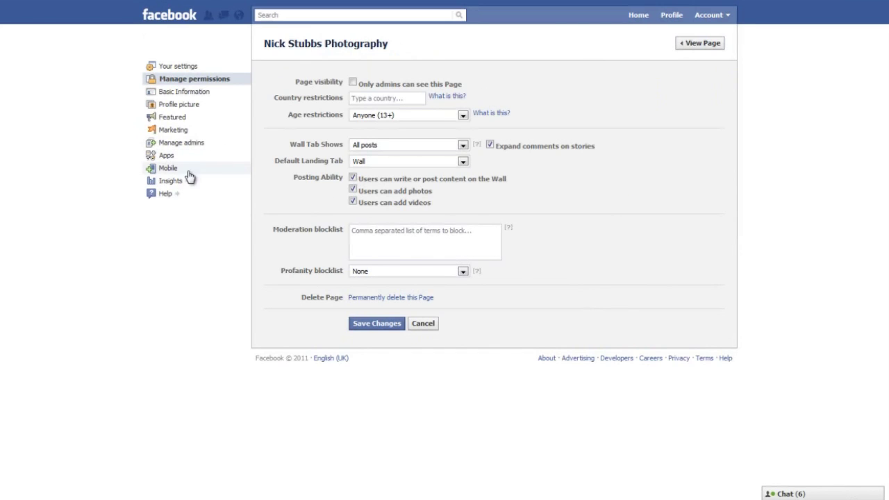
pyautogui.click(167, 156)
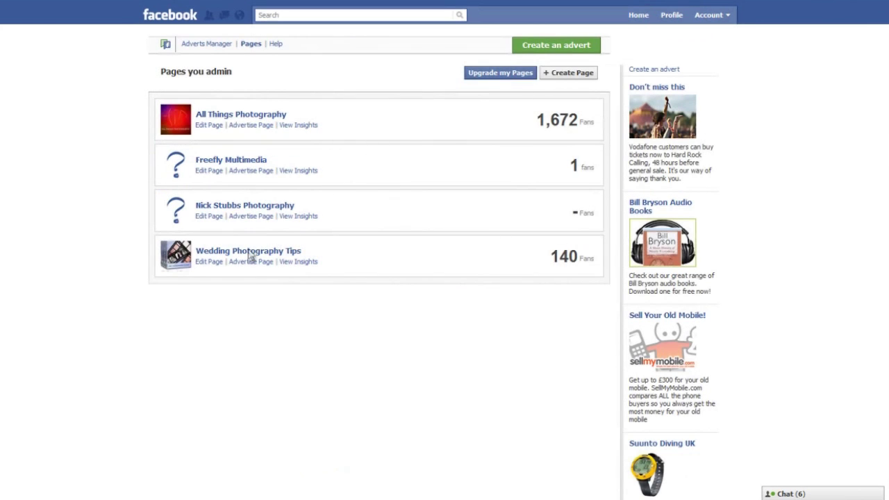
# - Open the Wedding Photography Tips page and go to its custom Welcome! tab
pyautogui.click(250, 254)
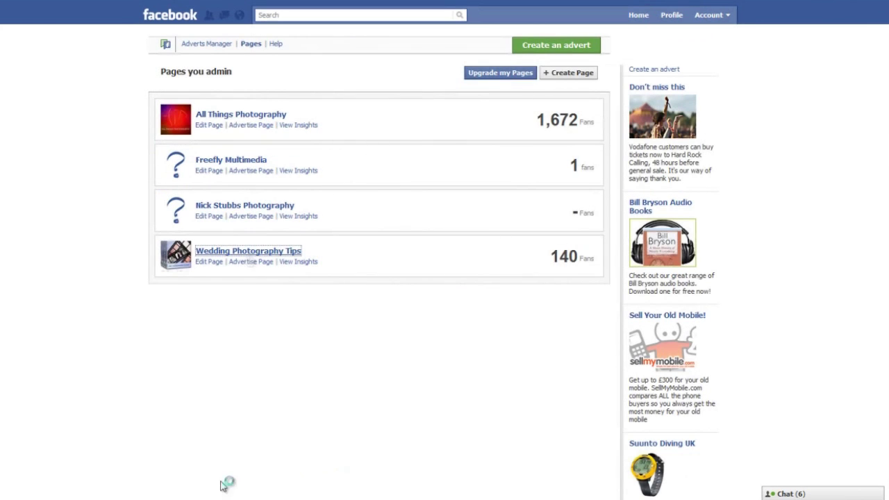
pyautogui.scroll(-3, 229, 388)
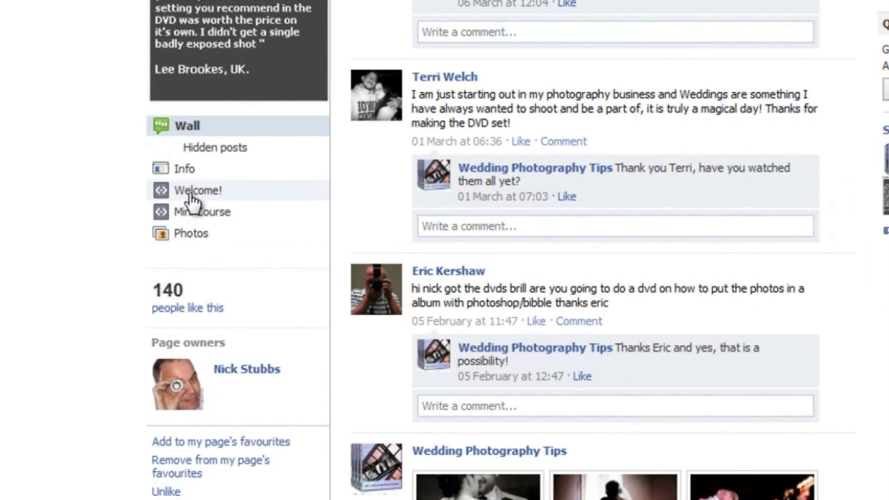
pyautogui.click(195, 192)
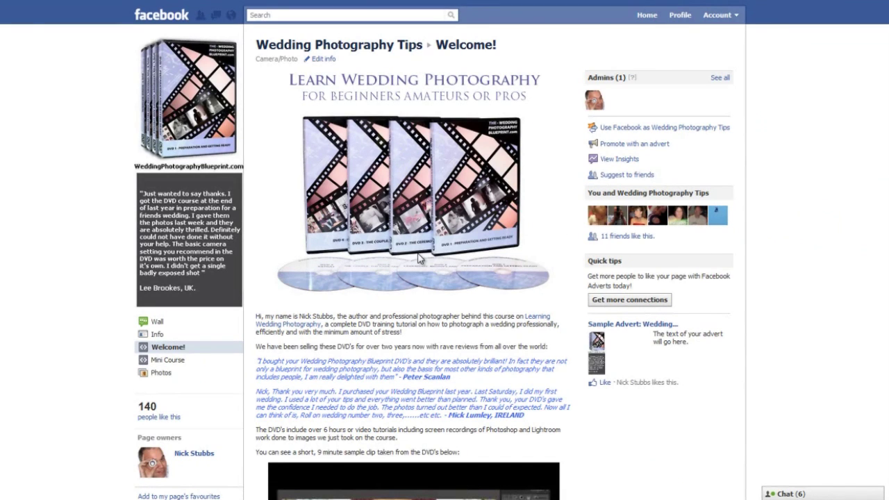
# - Examine the Welcome! tab's introduction, testimonials, sample video and bonuses, and open the page's Info
pyautogui.scroll(-1, 419, 258)
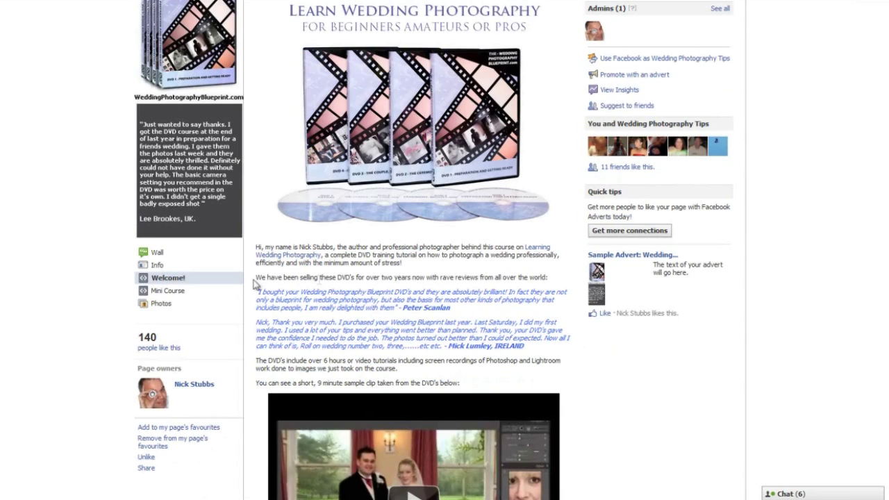
pyautogui.scroll(-2, 278, 289)
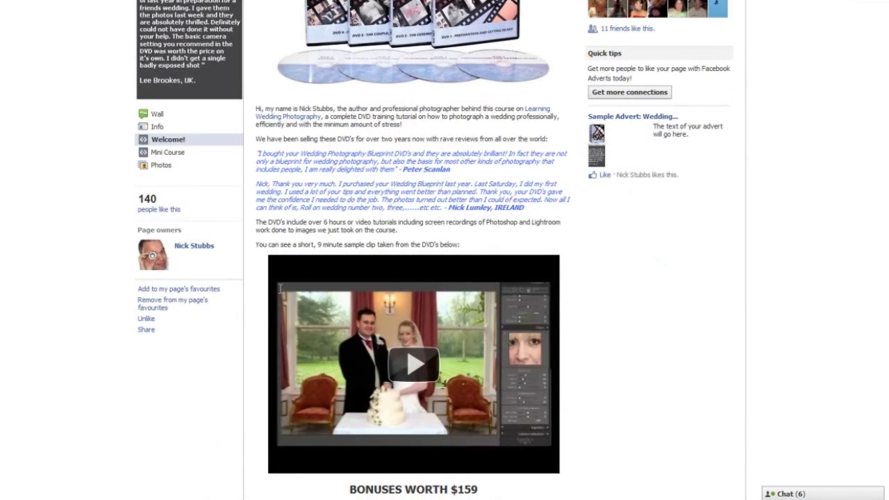
pyautogui.scroll(-3, 495, 305)
pyautogui.scroll(4, 498, 323)
pyautogui.scroll(1, 437, 267)
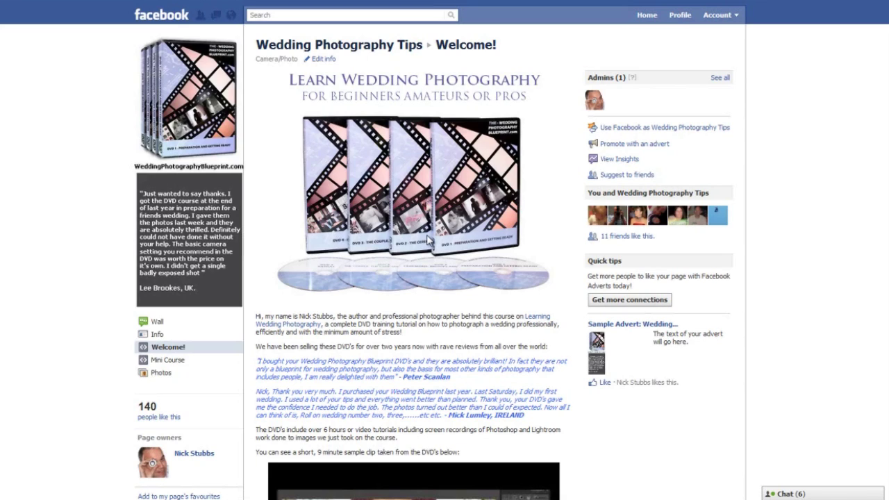
pyautogui.click(158, 334)
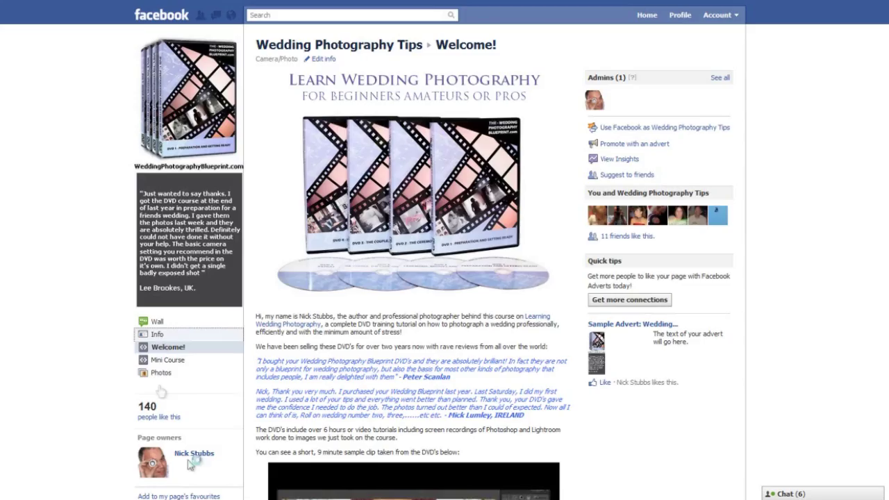